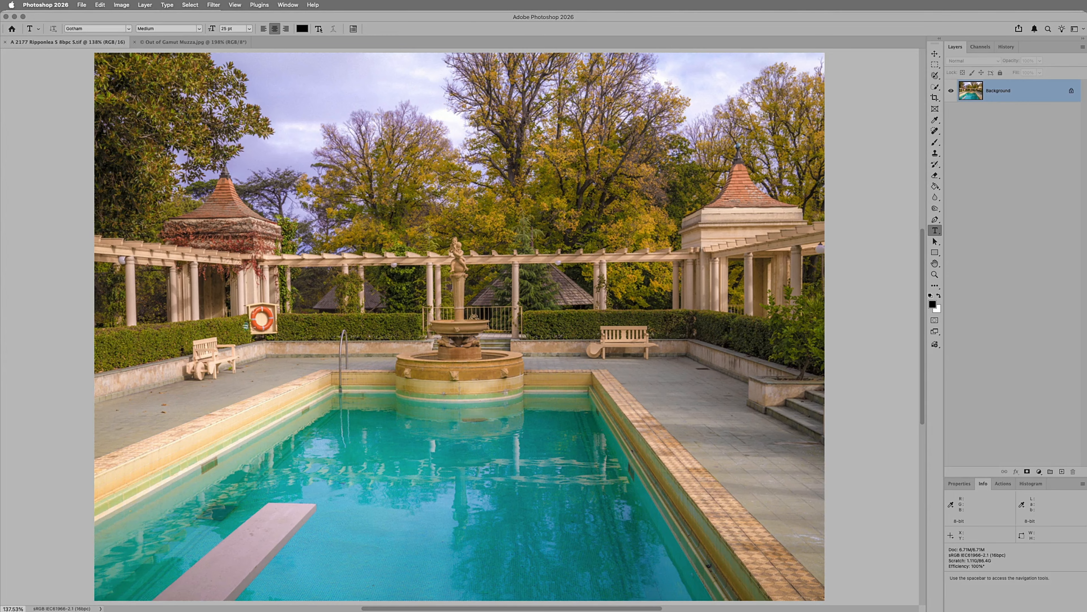
Step: Check the image's pixel dimensions and resolution in Image Size without applying any resize
{"action": "key", "text": "super+alt+i"}
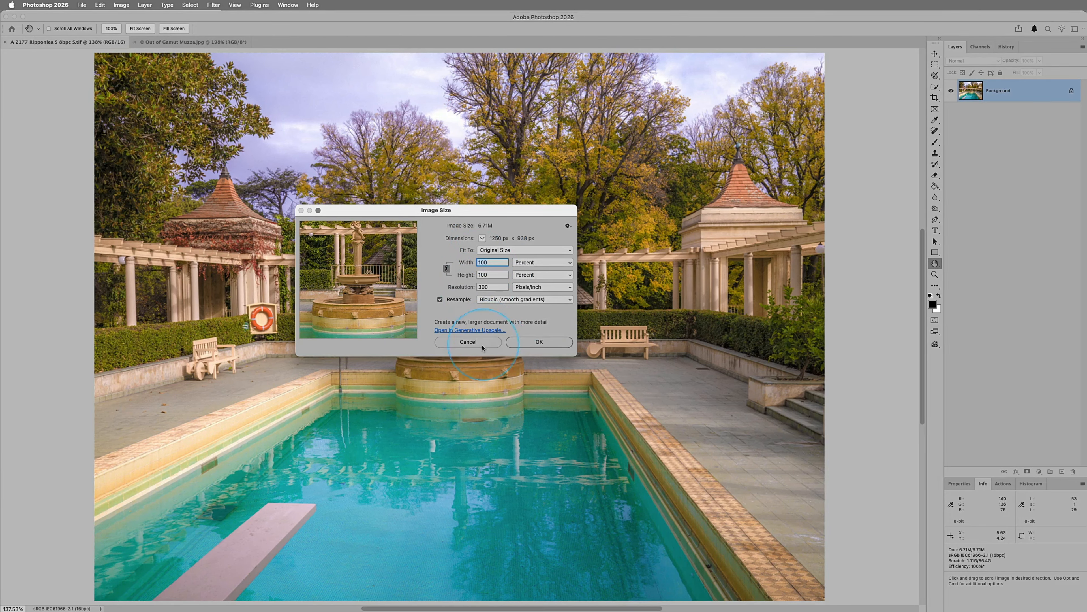
{"action": "left_click", "coordinate": [483, 343]}
{"action": "key", "text": "t"}
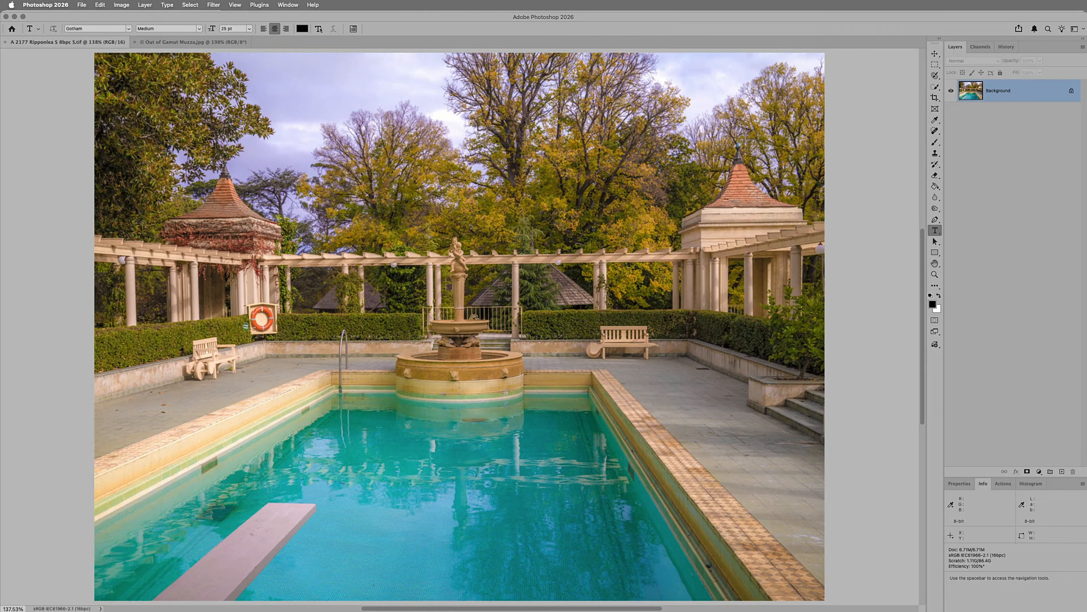
Step: Load the Blue channel as a luminosity selection and add a Hue/Saturation adjustment layer masked by it
{"action": "left_click", "coordinate": [979, 47]}
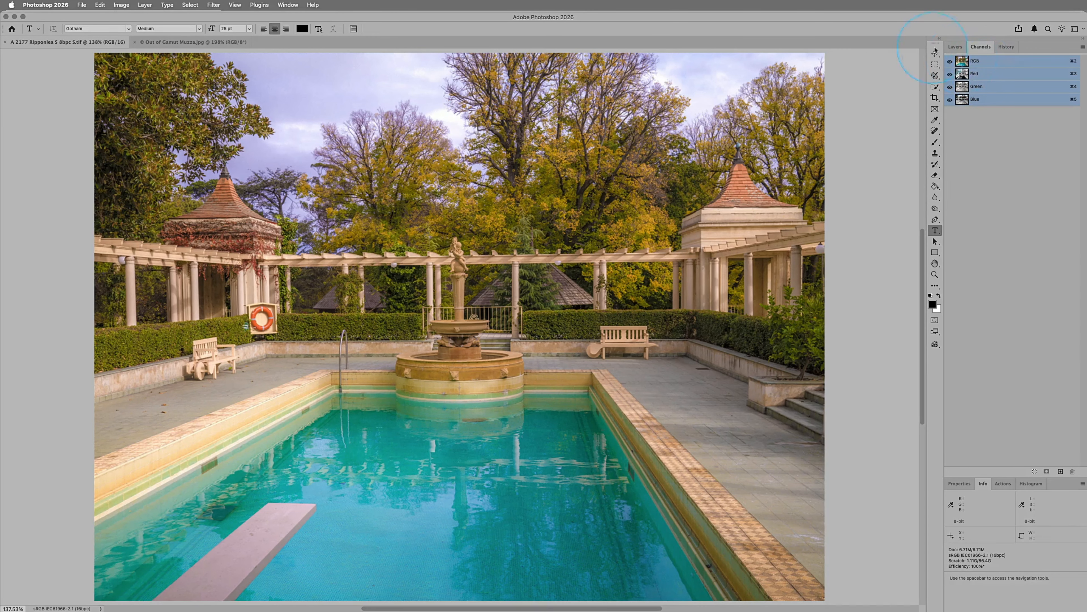
{"action": "left_click", "coordinate": [955, 46]}
{"action": "left_click", "coordinate": [978, 48]}
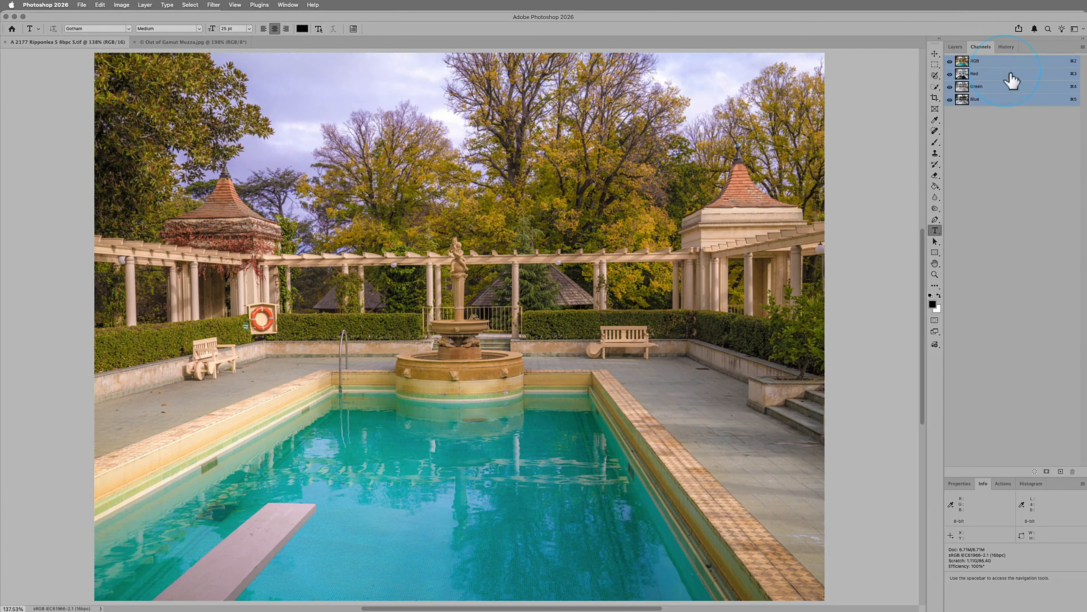
{"action": "left_click", "coordinate": [969, 102], "text": "super"}
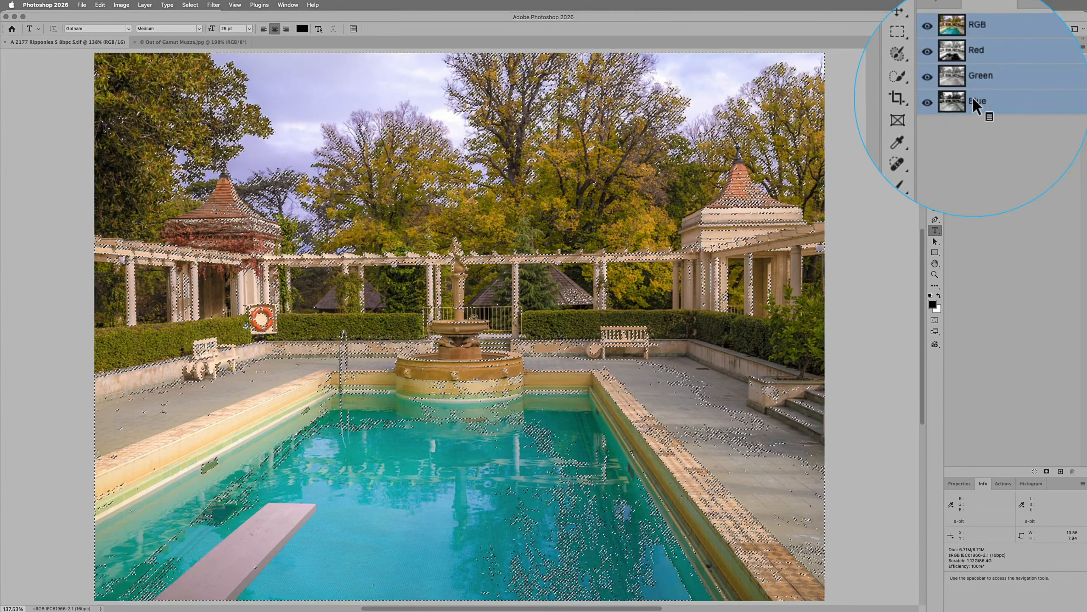
{"action": "left_click", "coordinate": [955, 47]}
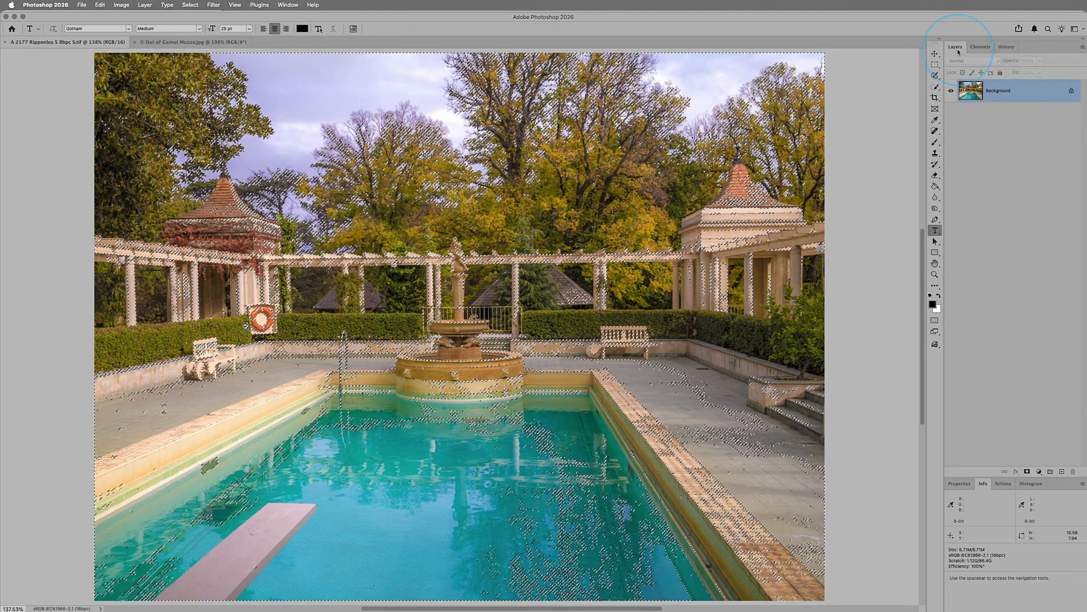
{"action": "left_click", "coordinate": [1039, 471]}
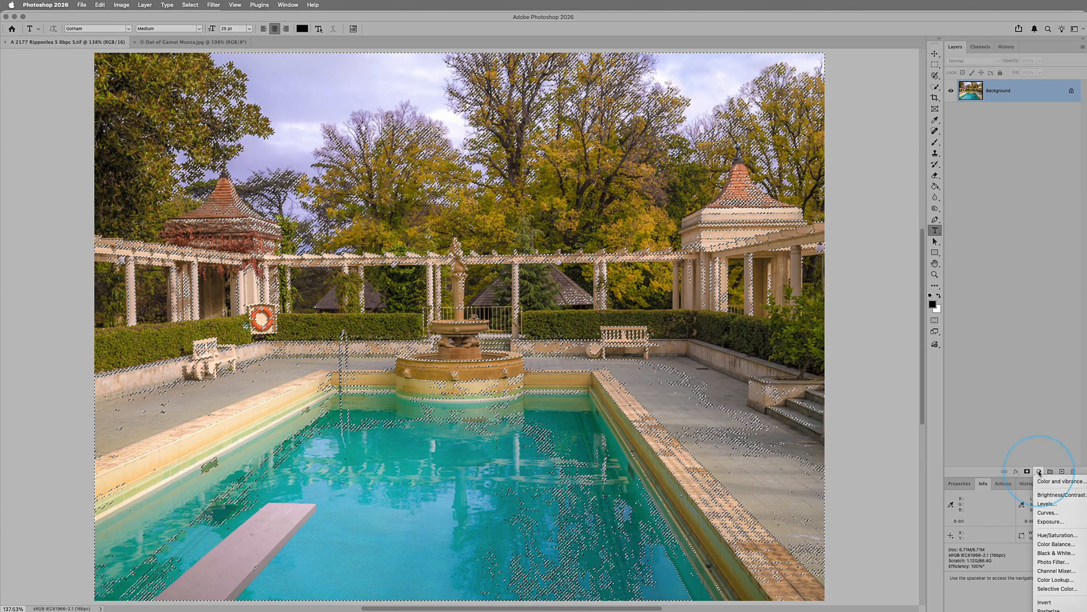
{"action": "left_click", "coordinate": [1056, 536]}
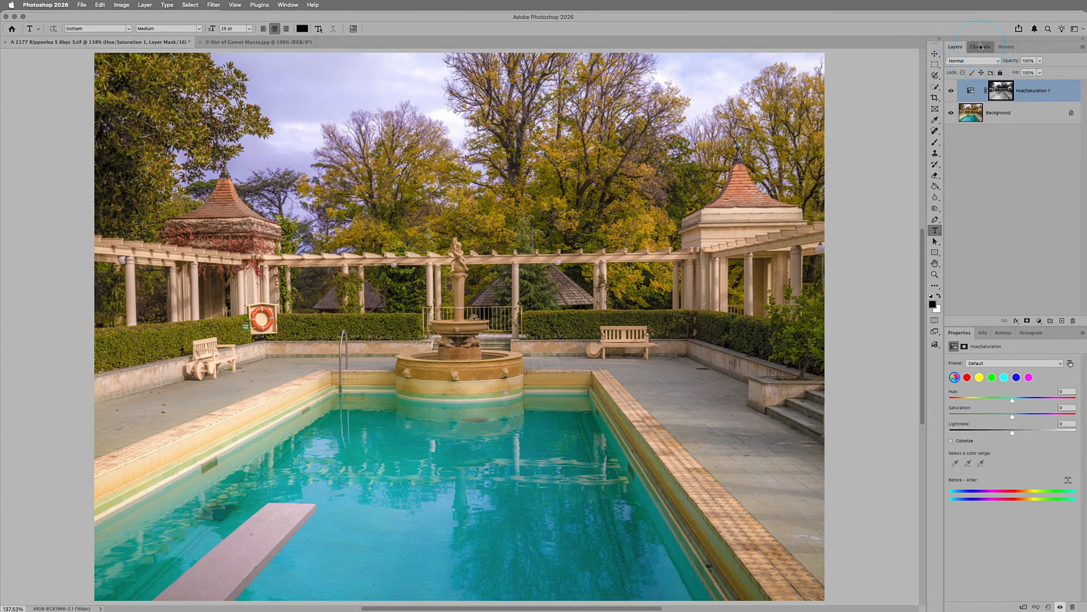
Step: Toggle the Hue/Saturation mask's red overlay on the image to examine the areas it covers, and return to the layers
{"action": "left_click", "coordinate": [980, 46]}
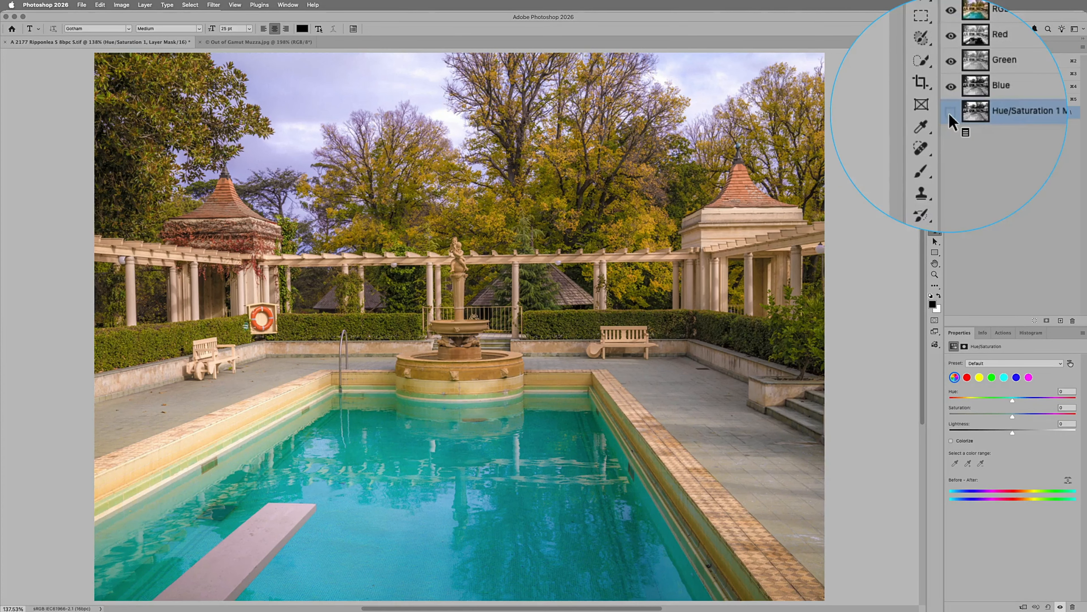
{"action": "left_click", "coordinate": [949, 112]}
{"action": "key", "text": "x"}
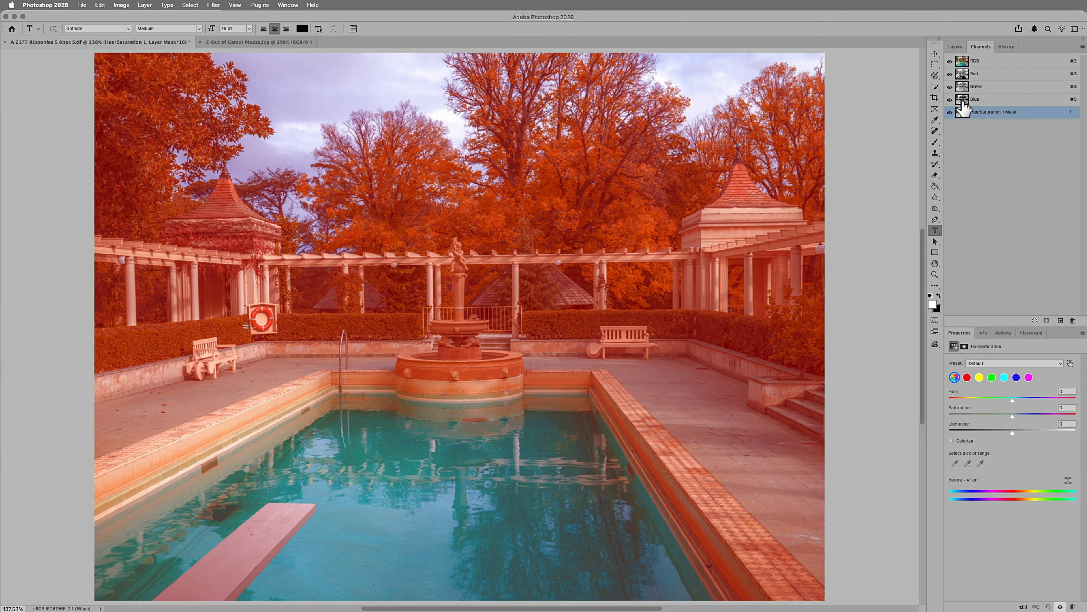
{"action": "left_click", "coordinate": [949, 112]}
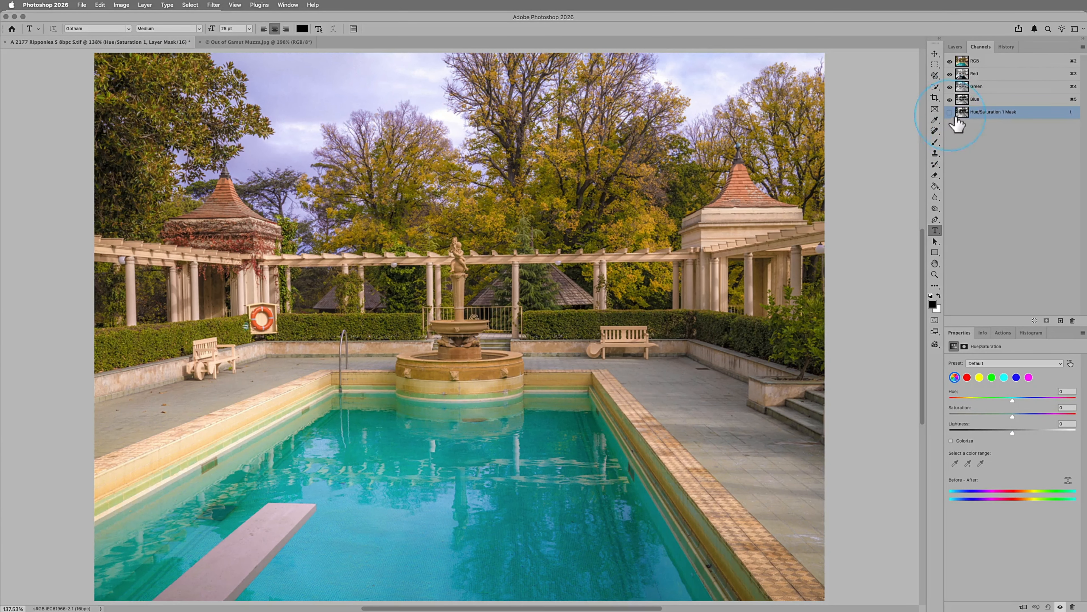
{"action": "left_click", "coordinate": [949, 112]}
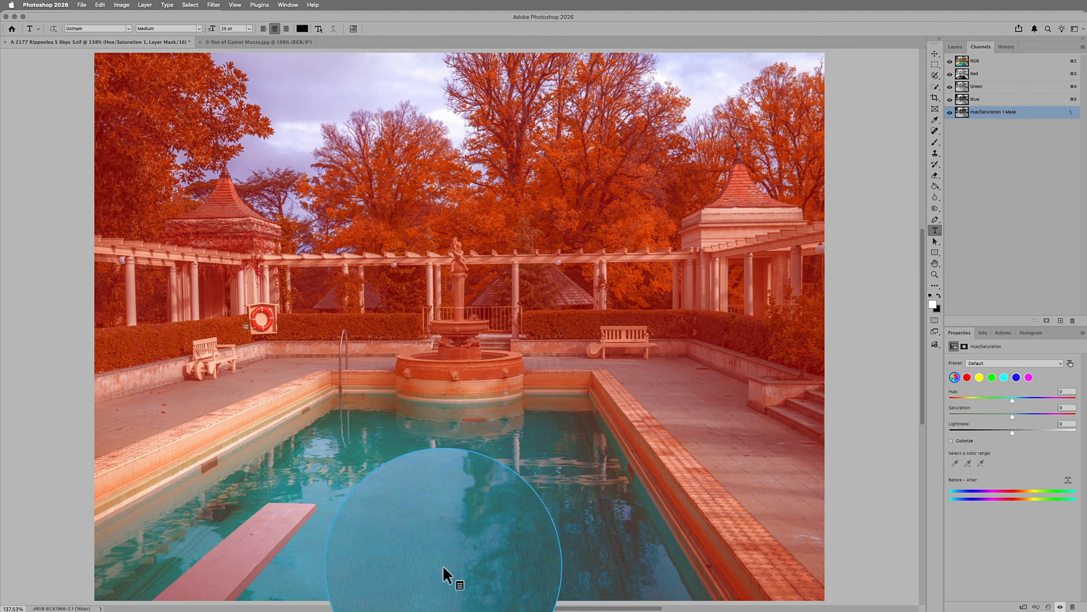
{"action": "left_click", "coordinate": [969, 61]}
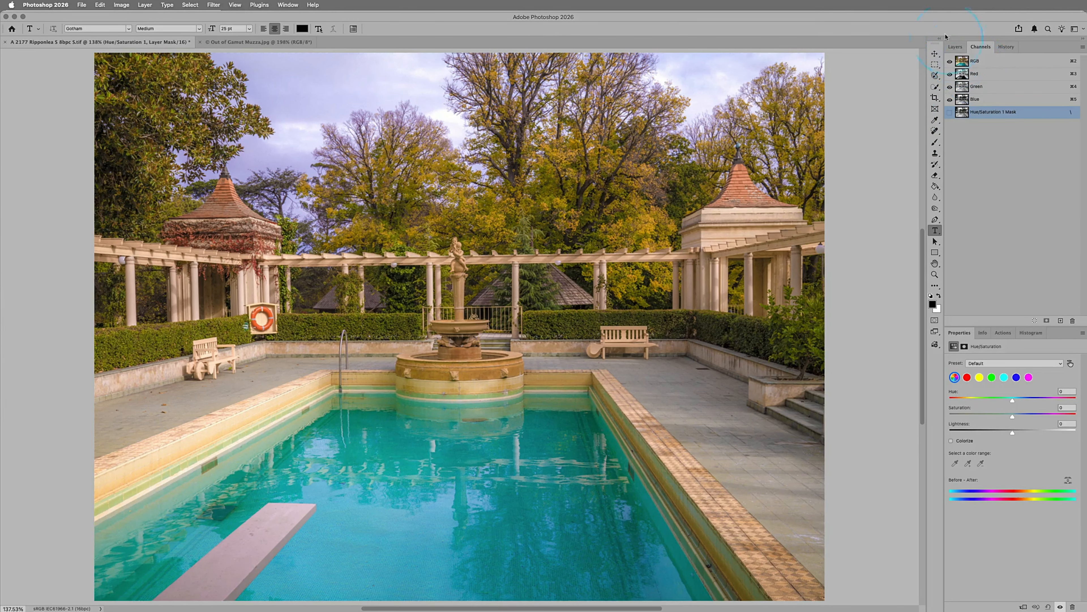
{"action": "left_click", "coordinate": [956, 47]}
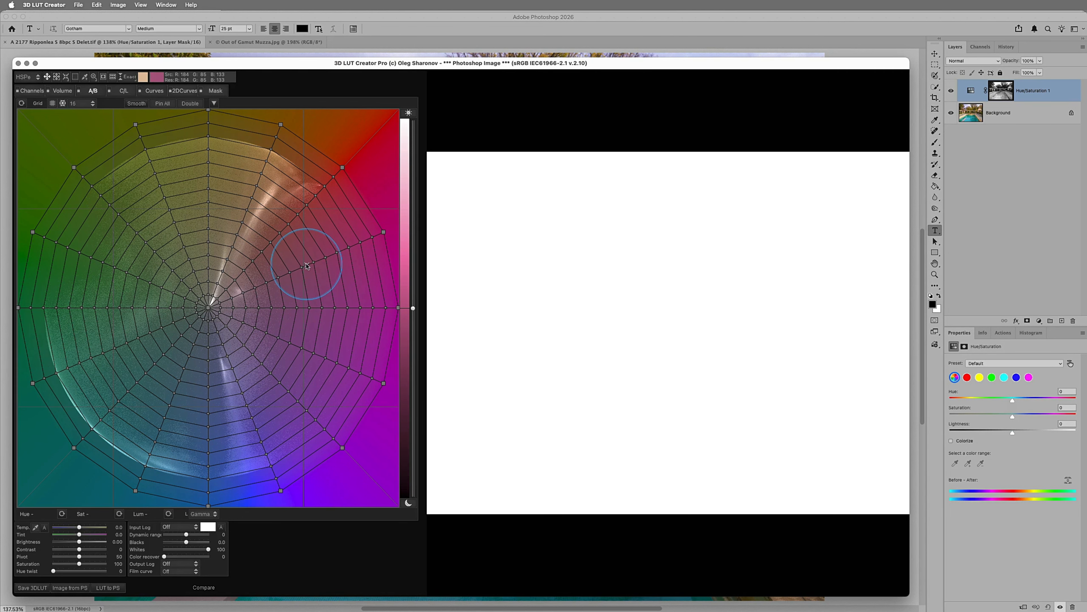
Step: Start a new project in 3D LUT Creator and fetch the image with its selected layer mask from Photoshop
{"action": "key", "text": "super+n"}
{"action": "left_click", "coordinate": [895, 278]}
{"action": "left_click", "coordinate": [72, 588]}
Step: Compare the fetched image with its blue-channel mask in the 3D LUT Creator preview
{"action": "left_click", "coordinate": [195, 588]}
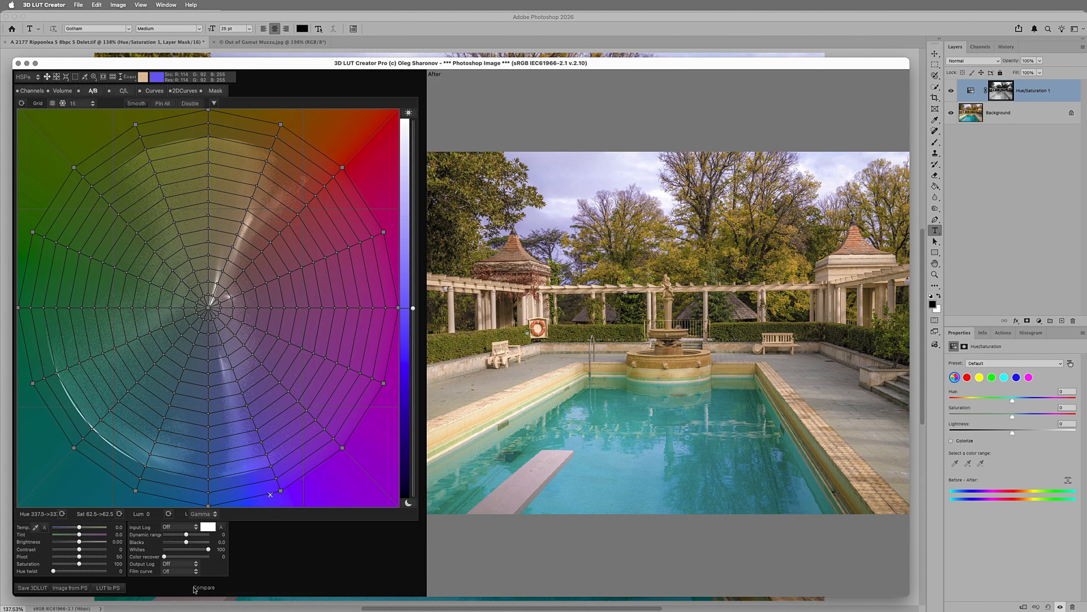
{"action": "left_click", "coordinate": [195, 588]}
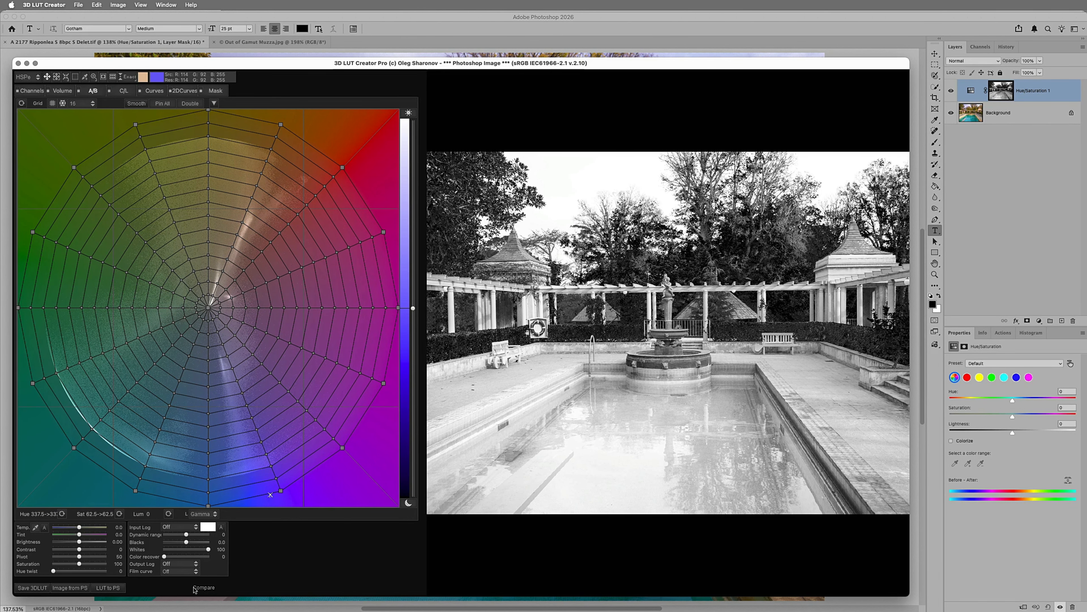
{"action": "left_click", "coordinate": [196, 588]}
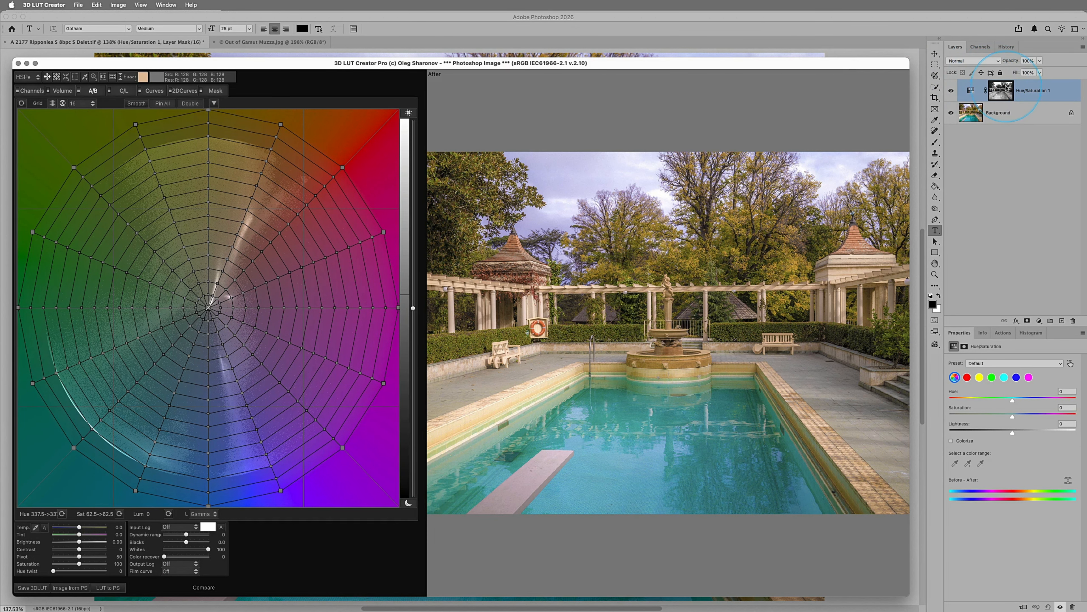
Step: Display the Hue/Saturation layer mask alone in Photoshop and apply Levels with strongly tightened black and white points
{"action": "left_click", "coordinate": [1007, 93]}
{"action": "left_click", "coordinate": [1007, 94], "text": "alt"}
{"action": "key", "text": "super+l"}
{"action": "left_click_drag", "start_coordinate": [361, 241], "coordinate": [419, 241]}
{"action": "left_click_drag", "start_coordinate": [468, 240], "coordinate": [433, 240]}
{"action": "left_click", "coordinate": [503, 163]}
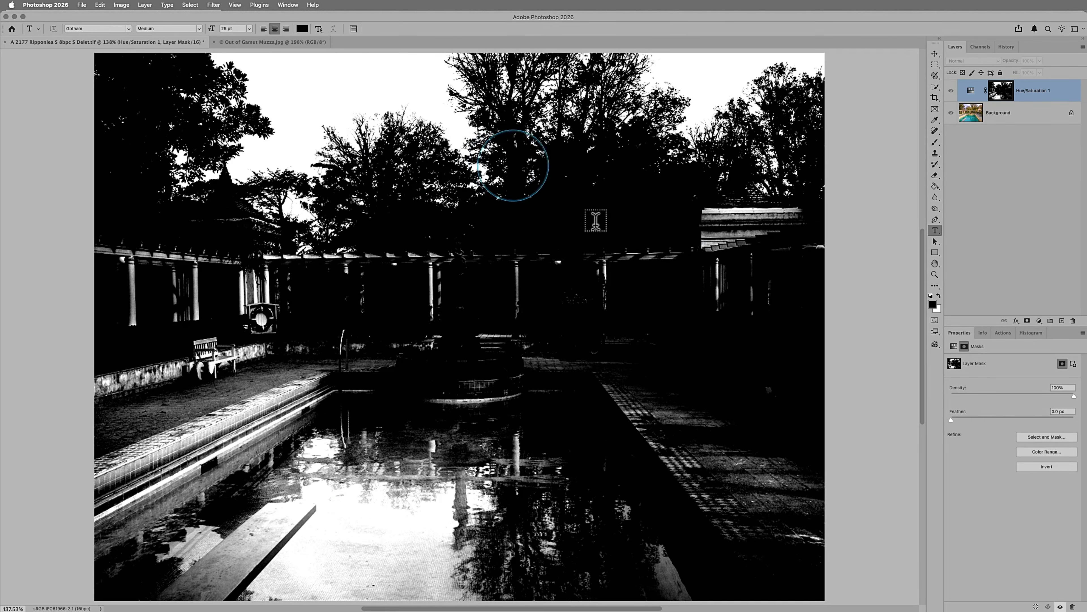
Step: Fill a rectangular selection over the mask's area above the pool with black and deselect it
{"action": "key", "text": "m"}
{"action": "mouse_move", "coordinate": [813, 360]}
{"action": "left_mouse_down"}
{"action": "mouse_move", "coordinate": [13, 131]}
{"action": "mouse_move", "coordinate": [39, 11]}
{"action": "mouse_move", "coordinate": [224, 45]}
{"action": "left_mouse_up"}
{"action": "key", "text": "alt+BackSpace"}
{"action": "key", "text": "b"}
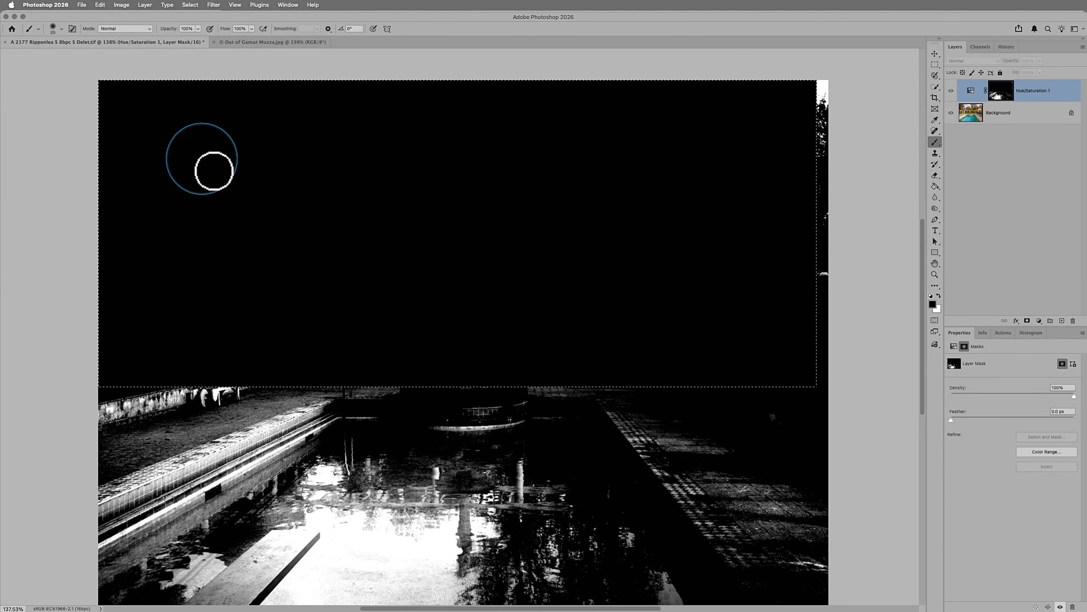
{"action": "key", "text": "super+d"}
Step: Paint black over the paving and walls around the pool on the mask with an enlarged brush, and return to the image view
{"action": "key", "text": "bracketright"}
{"action": "key", "text": "bracketright"}
{"action": "key", "text": "bracketright"}
{"action": "key", "text": "bracketright"}
{"action": "key", "text": "bracketright"}
{"action": "mouse_move", "coordinate": [323, 381]}
{"action": "left_mouse_down"}
{"action": "mouse_move", "coordinate": [160, 481]}
{"action": "mouse_move", "coordinate": [239, 399]}
{"action": "left_mouse_up"}
{"action": "mouse_move", "coordinate": [632, 395]}
{"action": "left_mouse_down"}
{"action": "mouse_move", "coordinate": [792, 507]}
{"action": "mouse_move", "coordinate": [837, 505]}
{"action": "mouse_move", "coordinate": [838, 85]}
{"action": "mouse_move", "coordinate": [867, 284]}
{"action": "mouse_move", "coordinate": [684, 444]}
{"action": "mouse_move", "coordinate": [444, 409]}
{"action": "mouse_move", "coordinate": [272, 413]}
{"action": "mouse_move", "coordinate": [243, 450]}
{"action": "mouse_move", "coordinate": [271, 486]}
{"action": "mouse_move", "coordinate": [538, 287]}
{"action": "mouse_move", "coordinate": [109, 589]}
{"action": "mouse_move", "coordinate": [340, 444]}
{"action": "mouse_move", "coordinate": [133, 583]}
{"action": "mouse_move", "coordinate": [364, 445]}
{"action": "mouse_move", "coordinate": [550, 450]}
{"action": "left_mouse_up"}
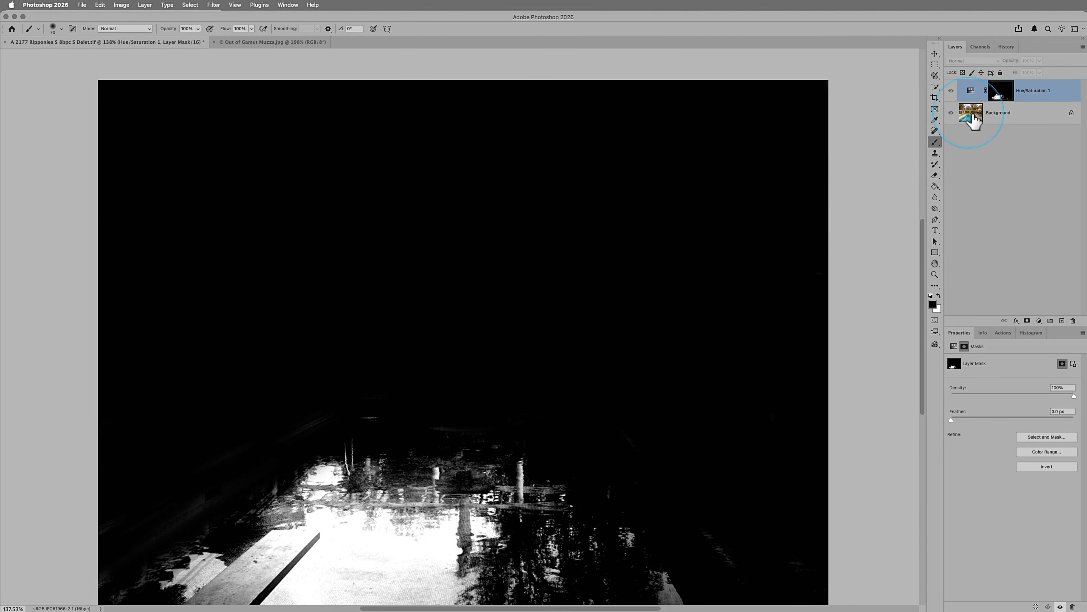
{"action": "left_click", "coordinate": [971, 91]}
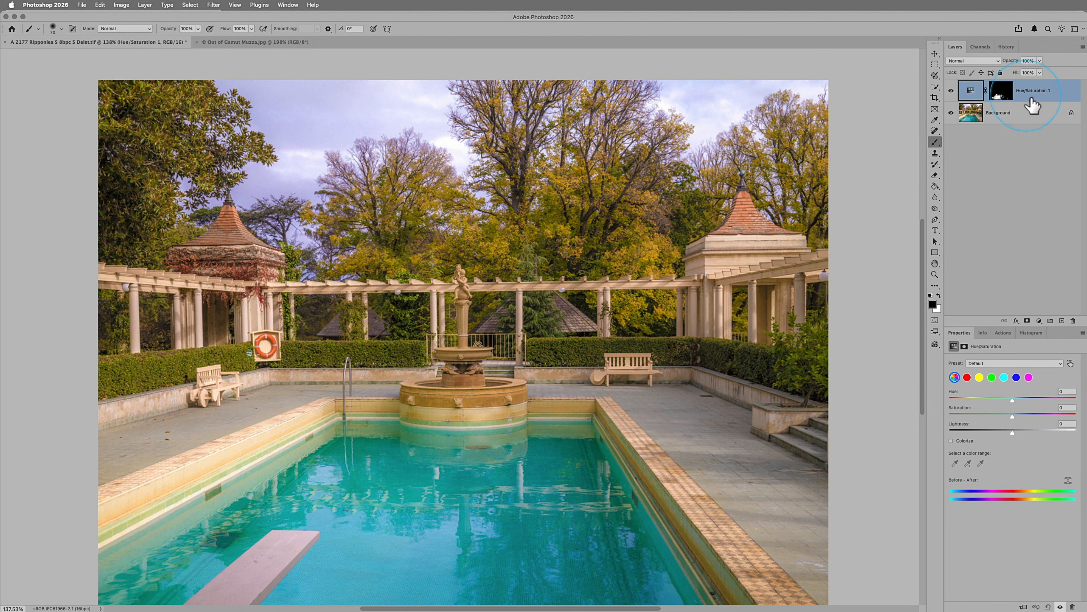
Step: Select the edited layer mask, fetch the masked image again in 3D LUT Creator, and compare it with the mask
{"action": "left_click", "coordinate": [1004, 92]}
{"action": "key", "text": "super+Tab"}
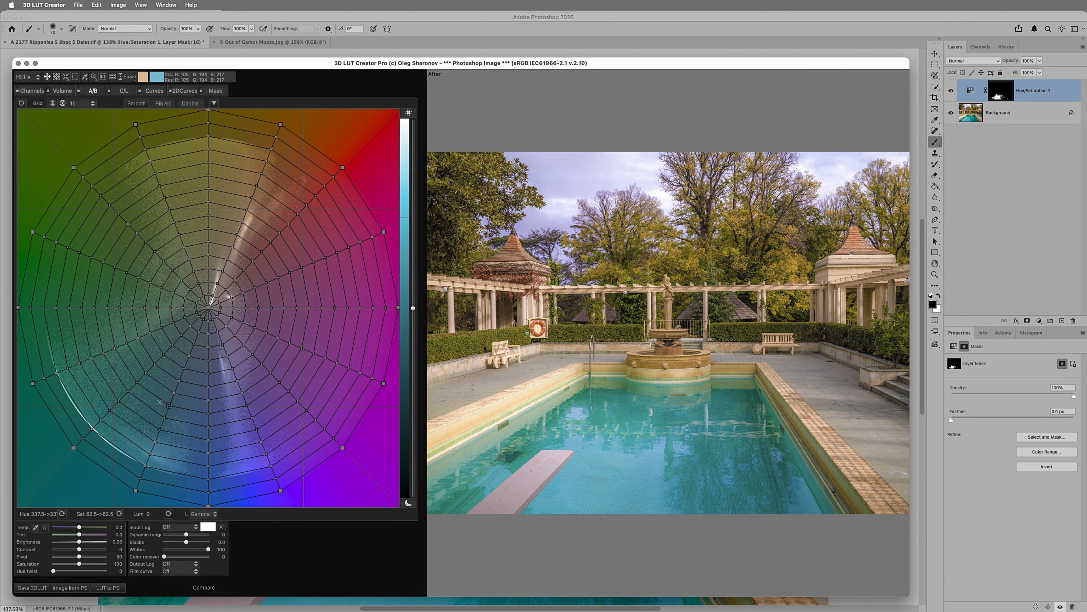
{"action": "left_click", "coordinate": [70, 589]}
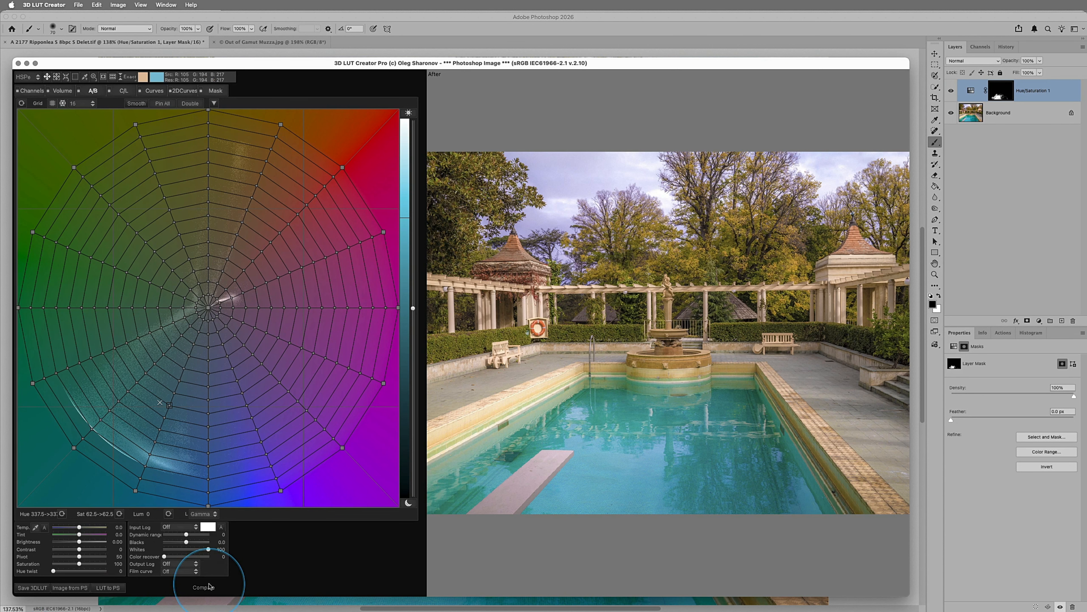
{"action": "left_click", "coordinate": [204, 587]}
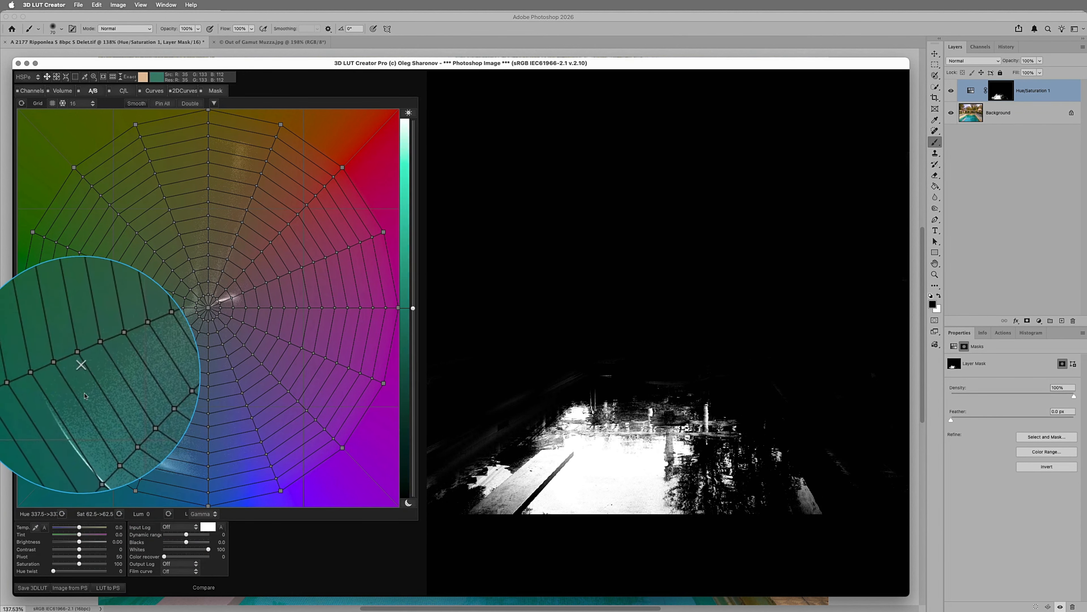
{"action": "key", "text": "space"}
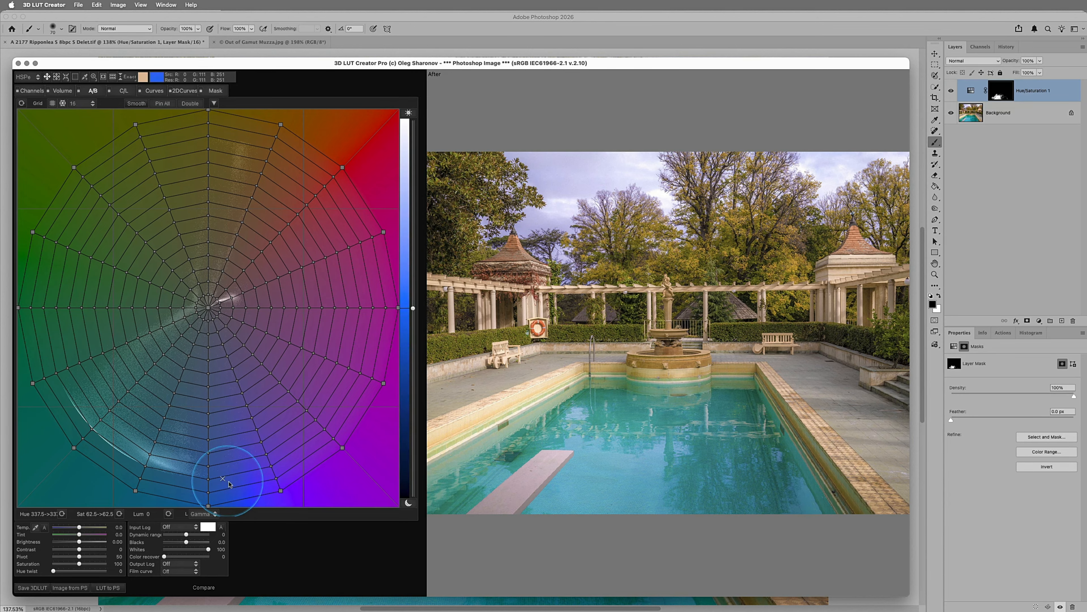
Step: Pull the cyan and blue outer points of the A/B grid toward blue-violet and send the LUT to Photoshop
{"action": "mouse_move", "coordinate": [384, 231]}
{"action": "left_mouse_down"}
{"action": "mouse_move", "coordinate": [263, 452]}
{"action": "mouse_move", "coordinate": [130, 185]}
{"action": "mouse_move", "coordinate": [218, 296]}
{"action": "mouse_move", "coordinate": [300, 317]}
{"action": "mouse_move", "coordinate": [297, 413]}
{"action": "mouse_move", "coordinate": [384, 232]}
{"action": "left_mouse_up"}
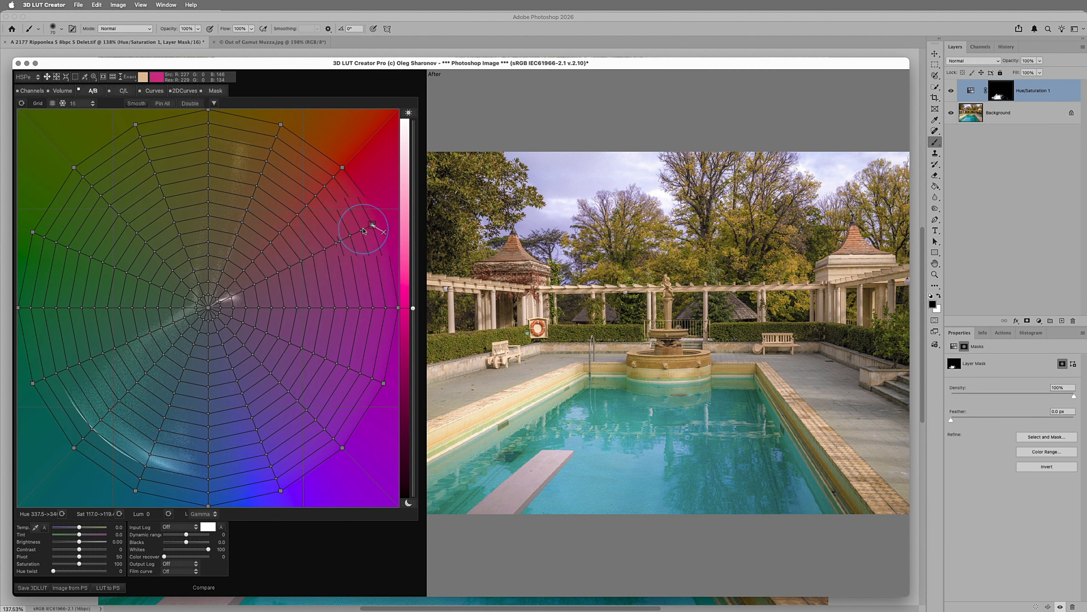
{"action": "left_click_drag", "start_coordinate": [74, 448], "coordinate": [252, 491]}
{"action": "left_click_drag", "start_coordinate": [136, 490], "coordinate": [261, 502]}
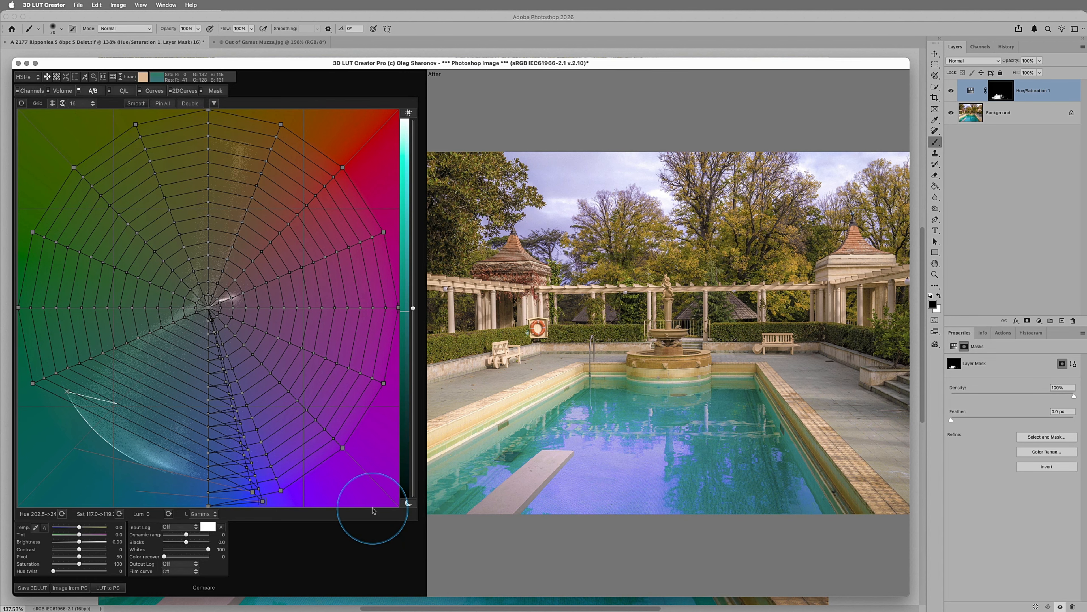
{"action": "left_click_drag", "start_coordinate": [208, 506], "coordinate": [262, 500]}
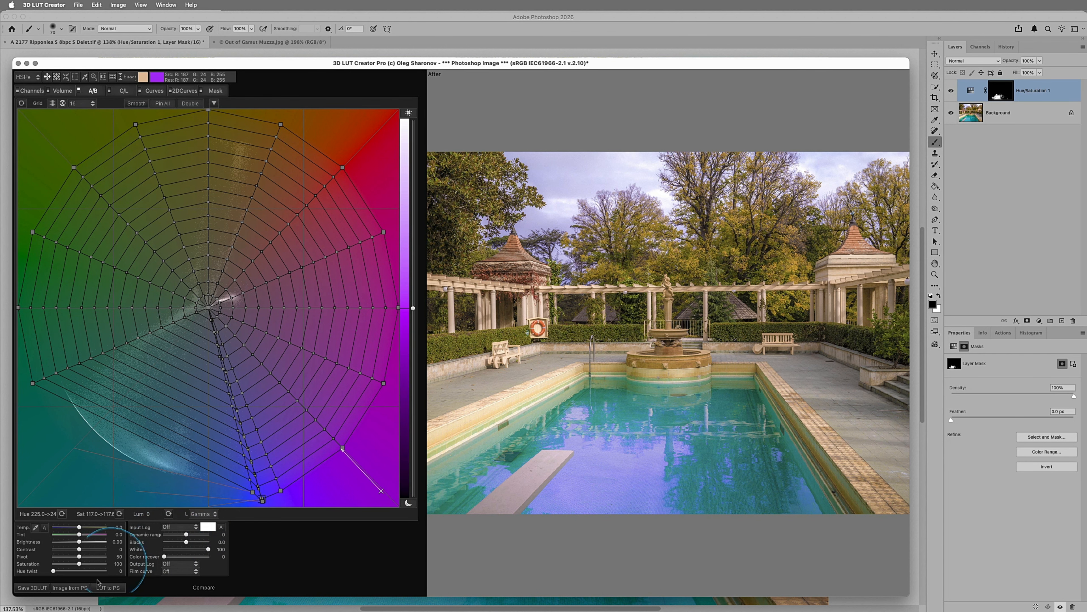
{"action": "left_click", "coordinate": [114, 590]}
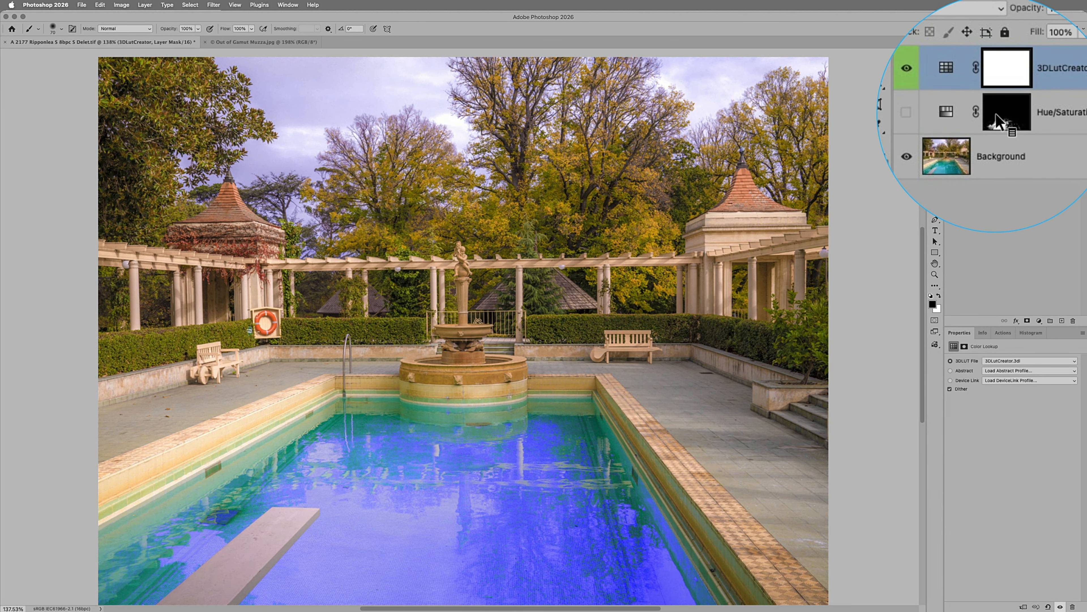
Step: Delete the 3DLutCreator colour lookup layer and the Hue/Saturation layer, keeping only the Background
{"action": "key", "text": "Delete"}
{"action": "key", "text": "Delete"}
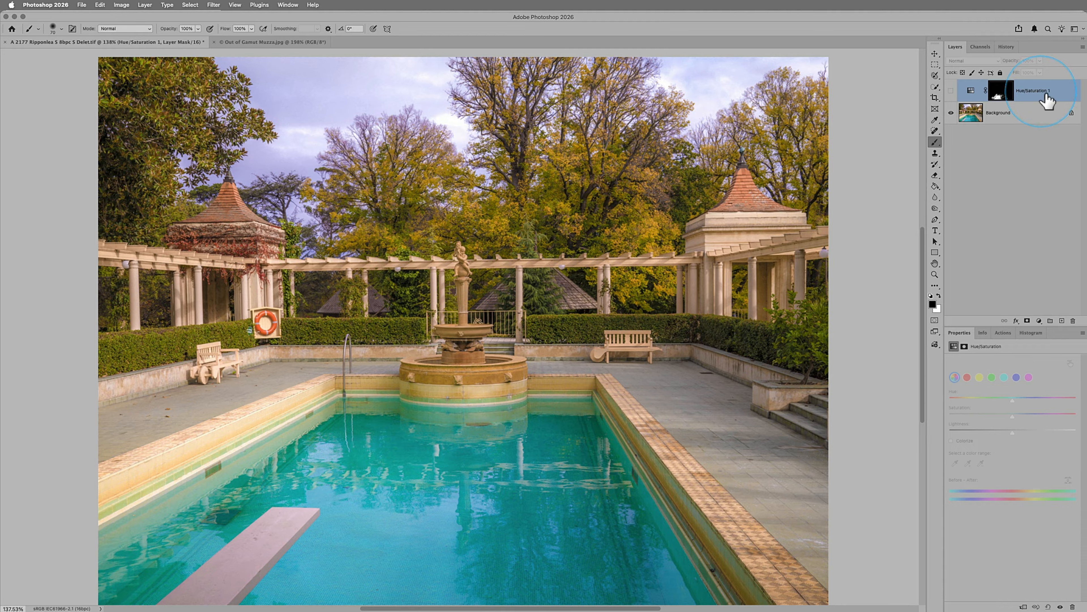
{"action": "key", "text": "Delete"}
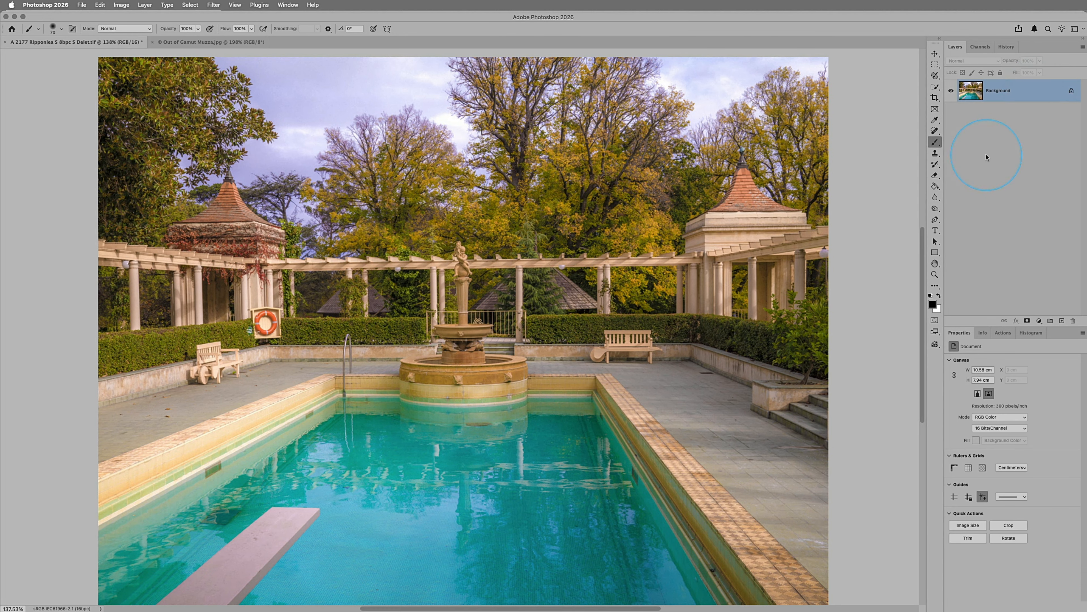
Step: Switch to 3D LUT Creator, fetch the unmasked image from Photoshop, and reset the A/B grid adjustments
{"action": "key", "text": "super+Tab"}
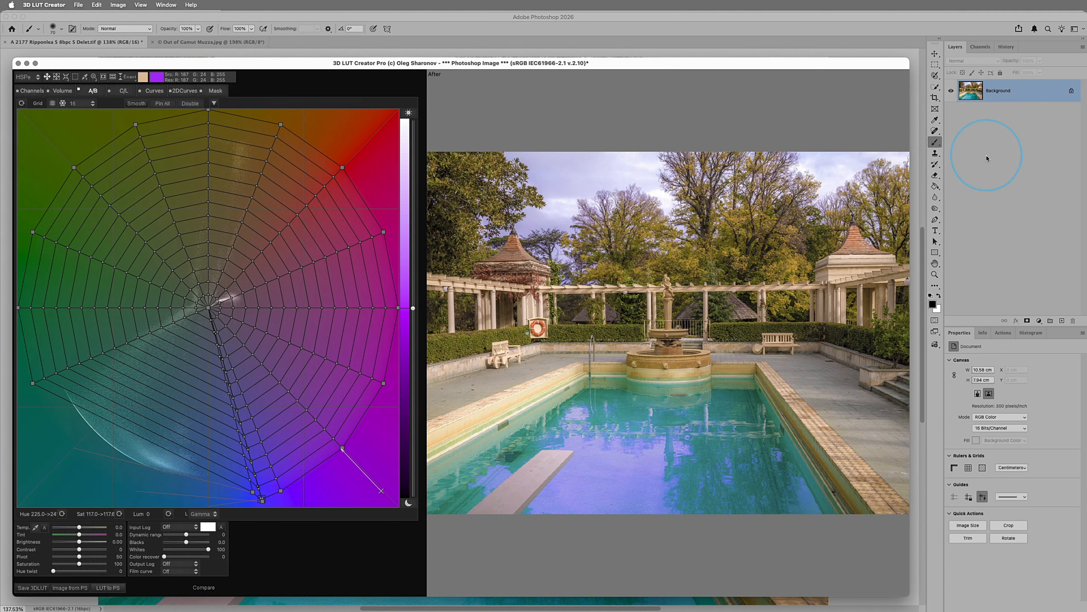
{"action": "left_click", "coordinate": [75, 589]}
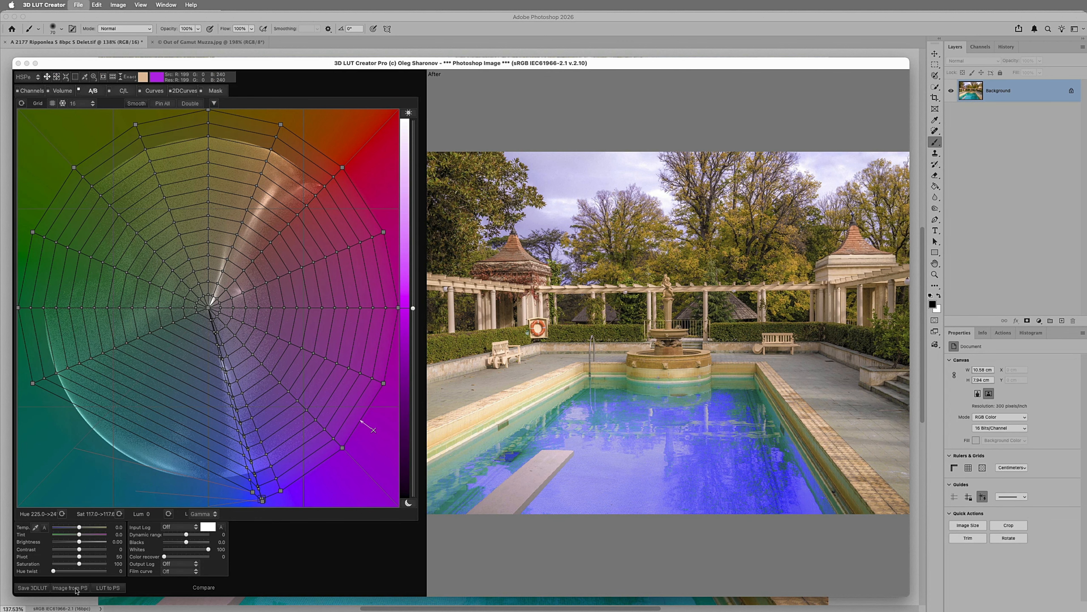
{"action": "left_click", "coordinate": [76, 589]}
{"action": "key", "text": "Return"}
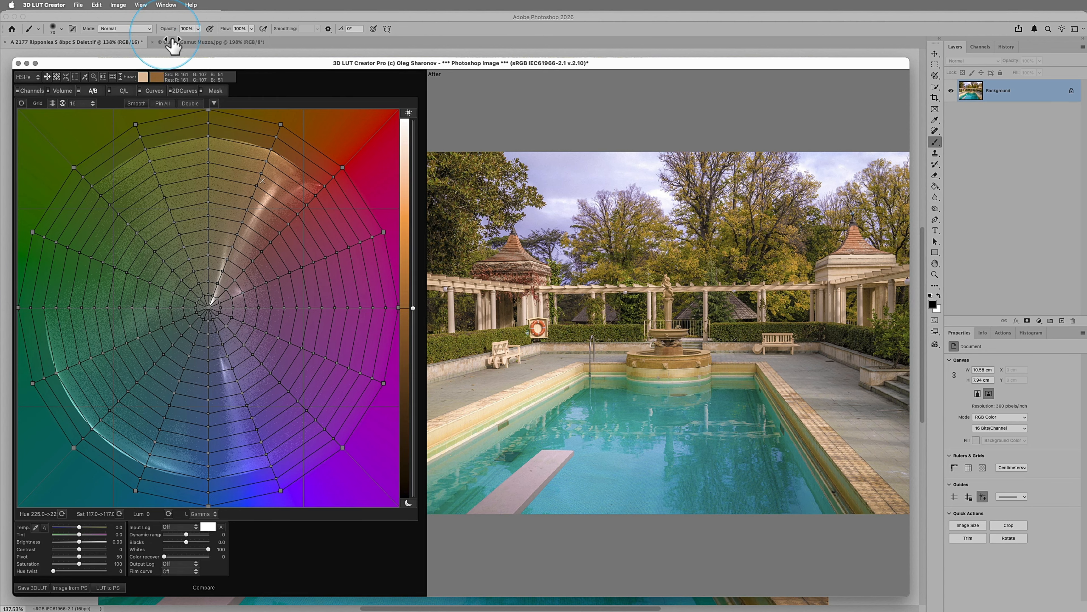
Step: Open the mask settings in 3D LUT Creator
{"action": "left_click", "coordinate": [215, 91]}
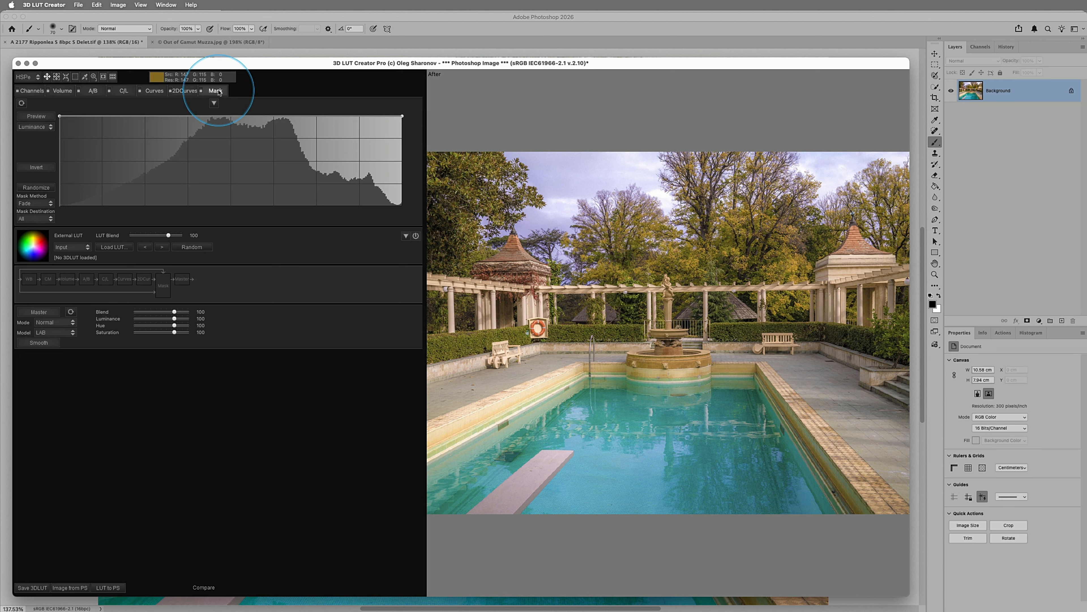